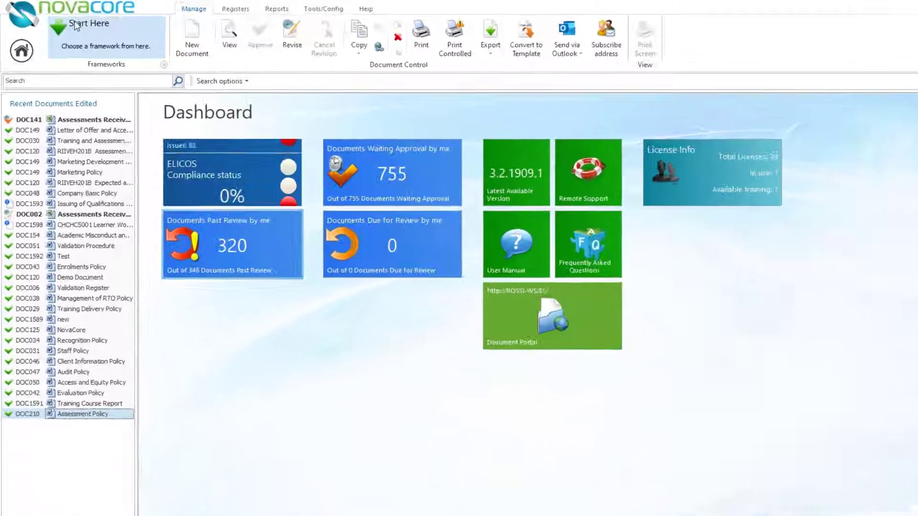
Choose the SRTO 2015 framework and open its framework view
left_click(65, 23)
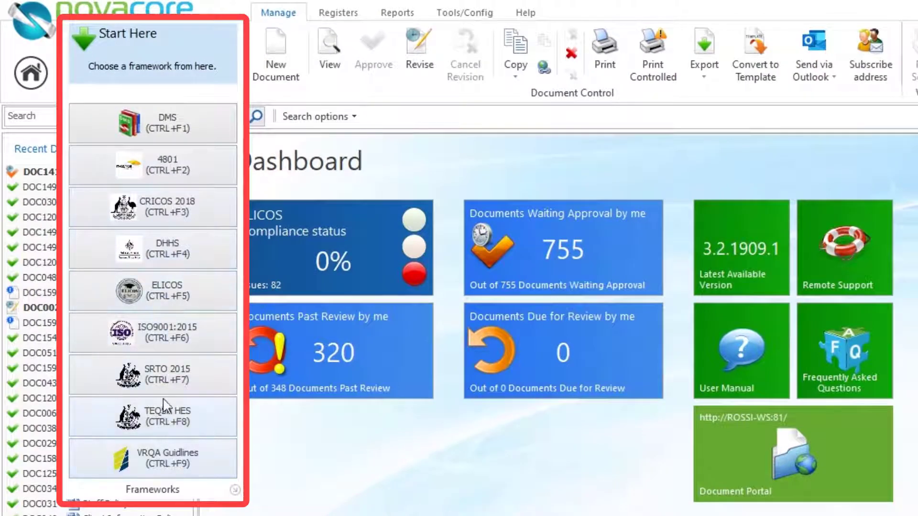
left_click(168, 375)
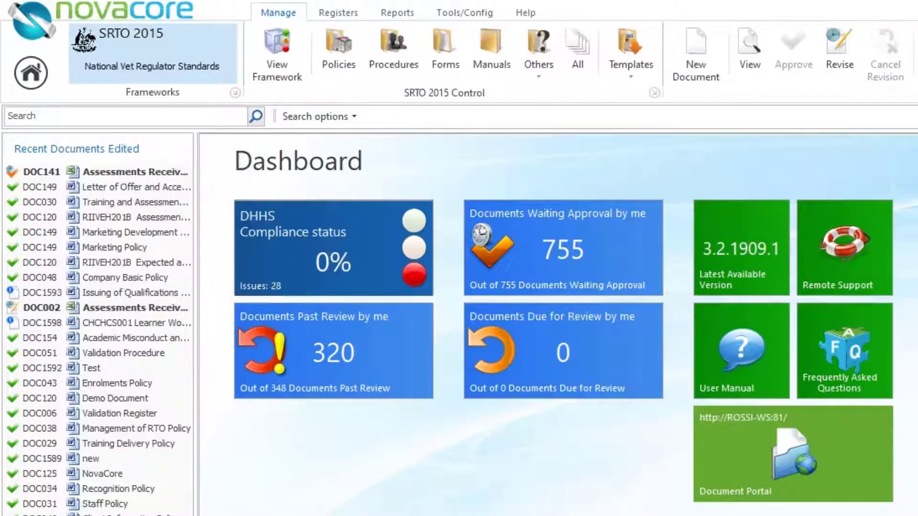
left_click(276, 53)
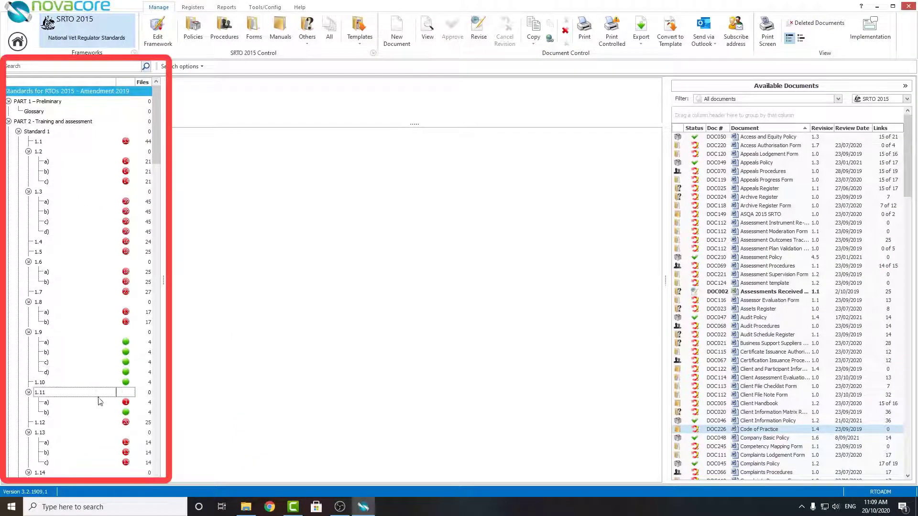
Select clause 1.6 b) under Standard 1 and enable editing of the framework's document links and content
left_click(94, 282)
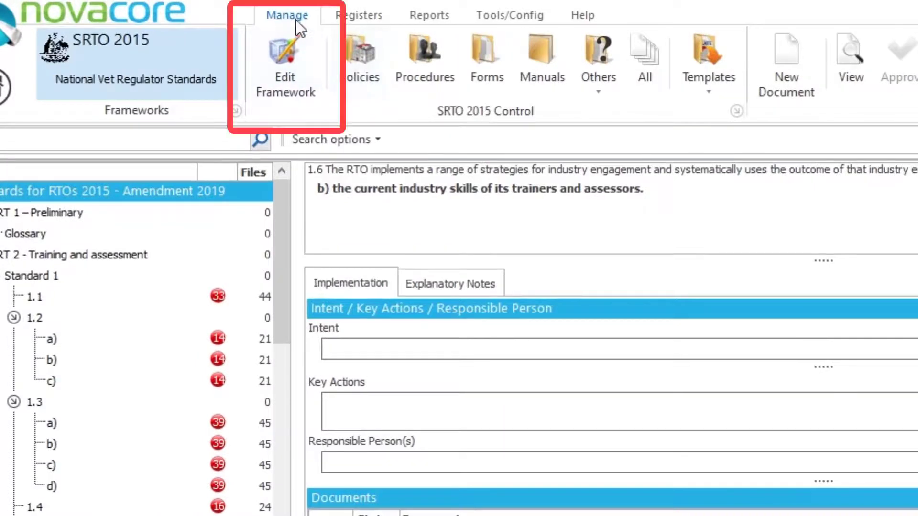
left_click(303, 90)
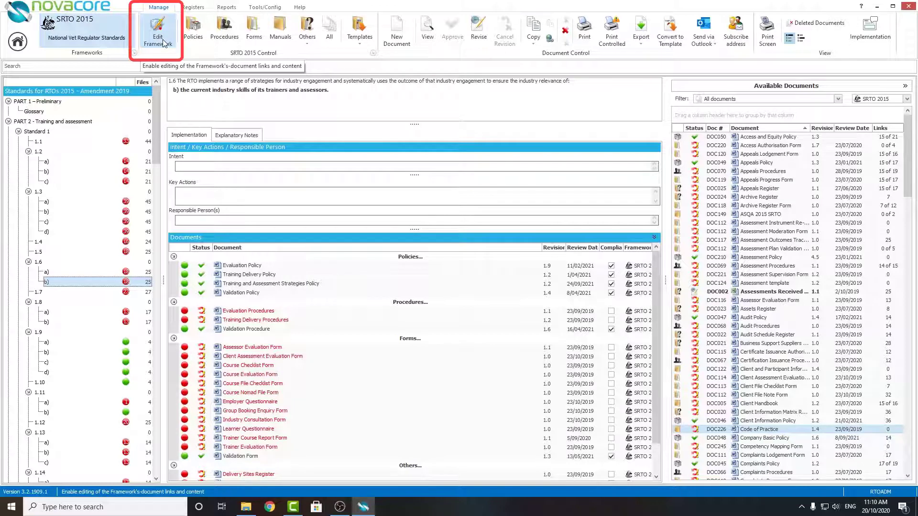
left_click(162, 39)
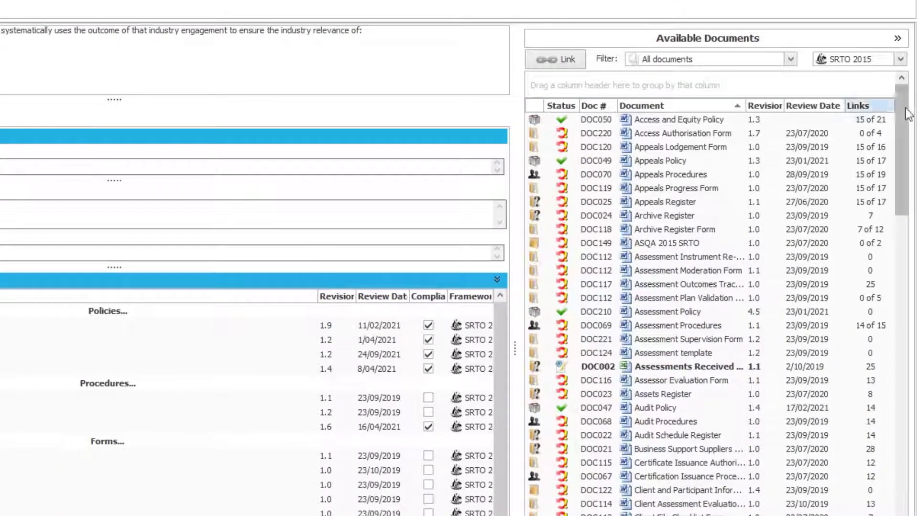
Look through the document type filters and the CRICOS 2018 document list, and return the framework filter to SRTO 2015
mouse_move(906, 121)
left_mouse_down()
mouse_move(908, 478)
mouse_move(909, 119)
left_mouse_up()
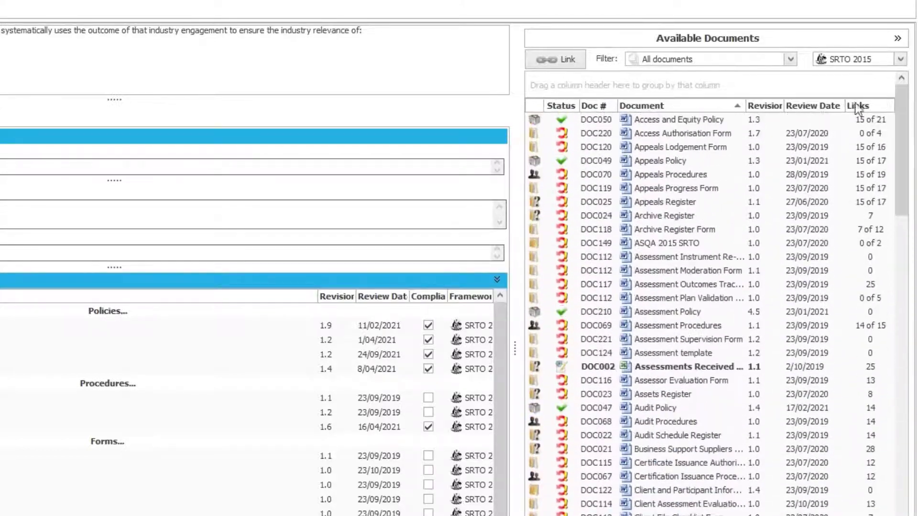
left_click(793, 61)
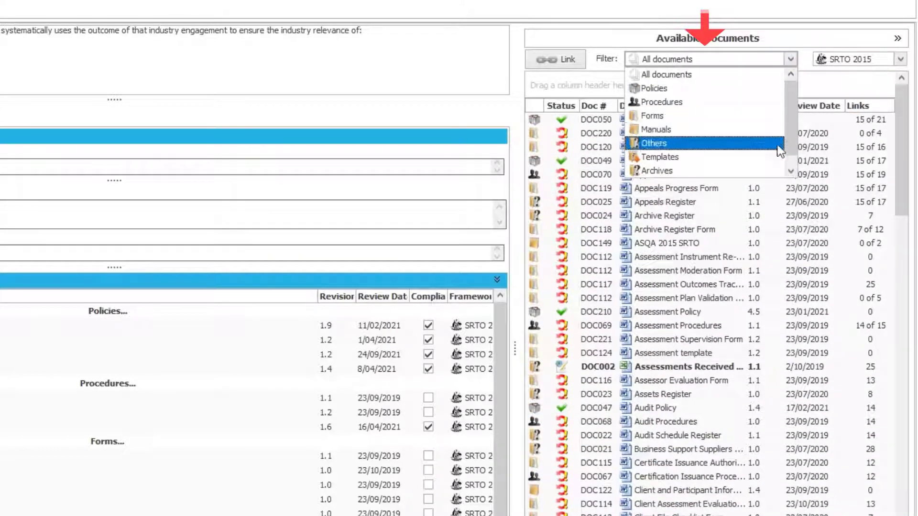
left_click(791, 59)
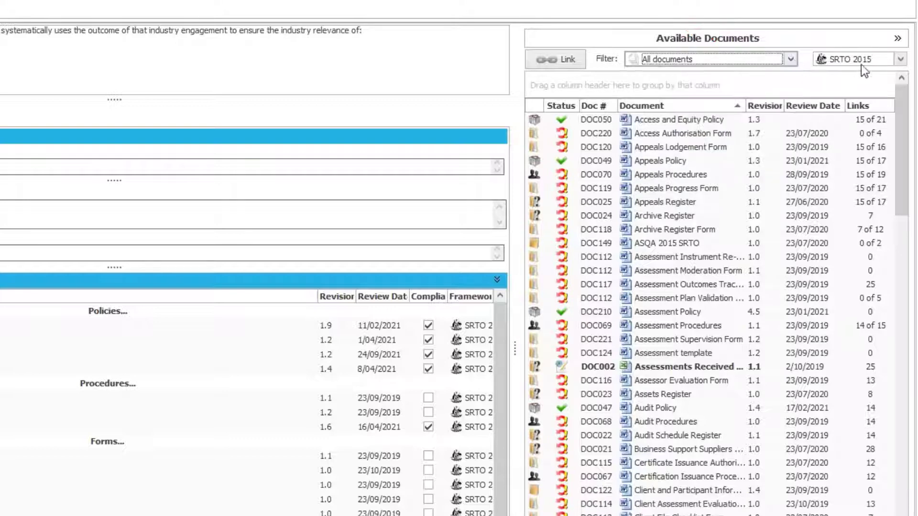
left_click(899, 59)
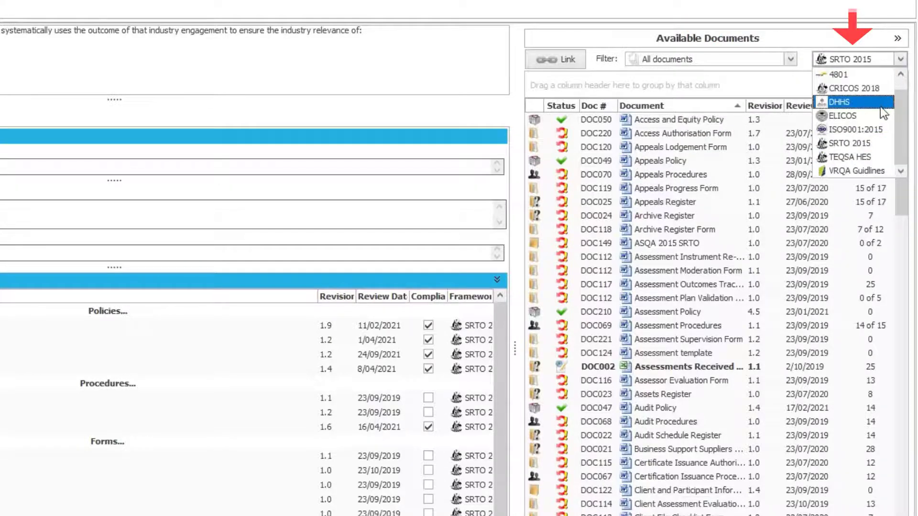
left_click(852, 88)
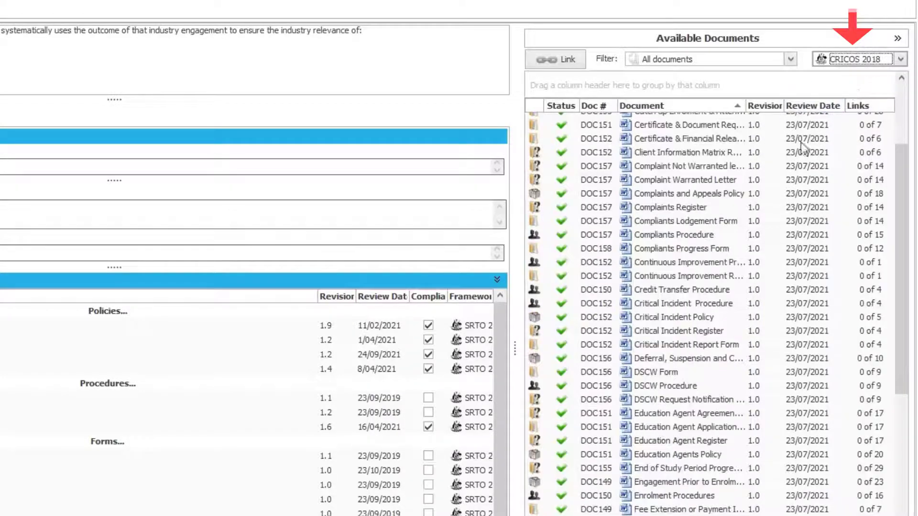
left_click_drag(902, 221, 893, 103)
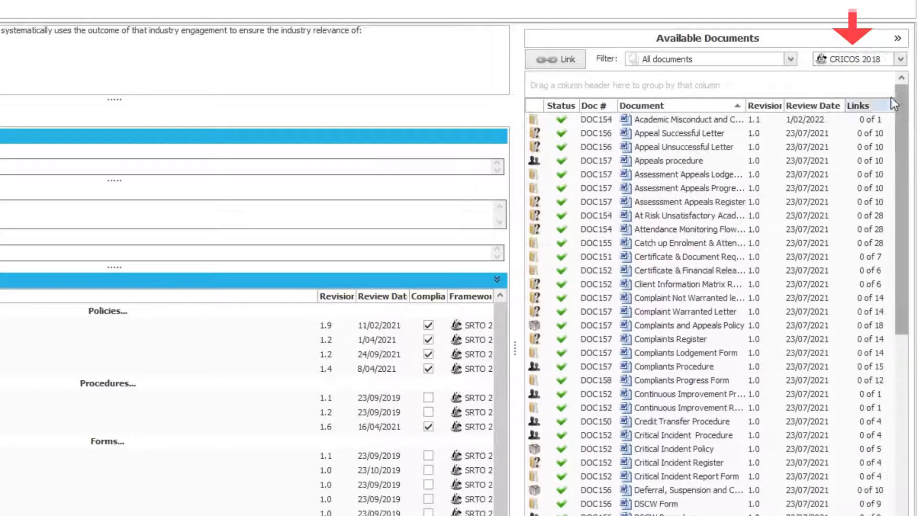
left_click(900, 59)
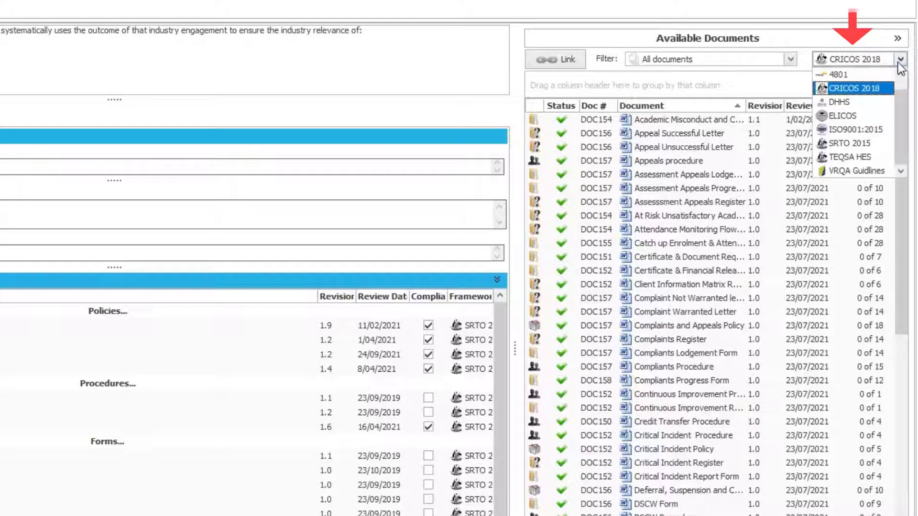
left_click(853, 142)
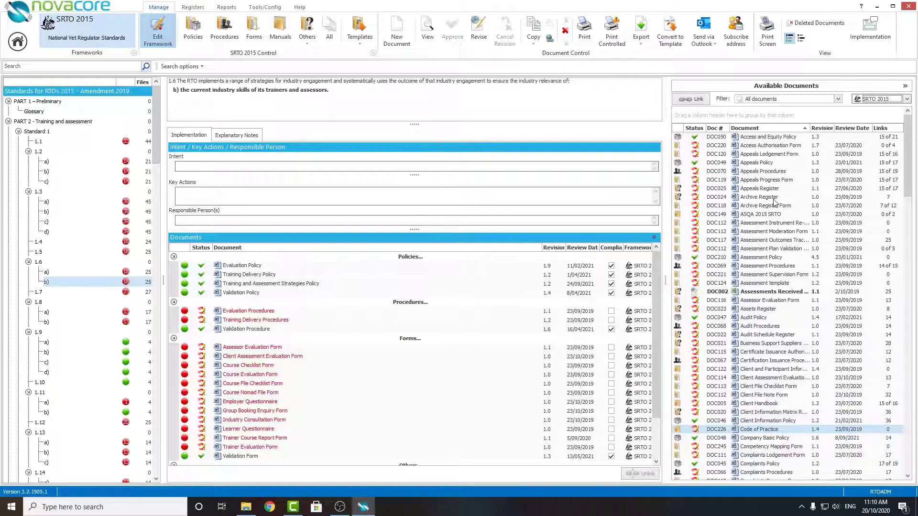
Link the available document Archive Register to clause 1.6 b)
left_click(774, 201)
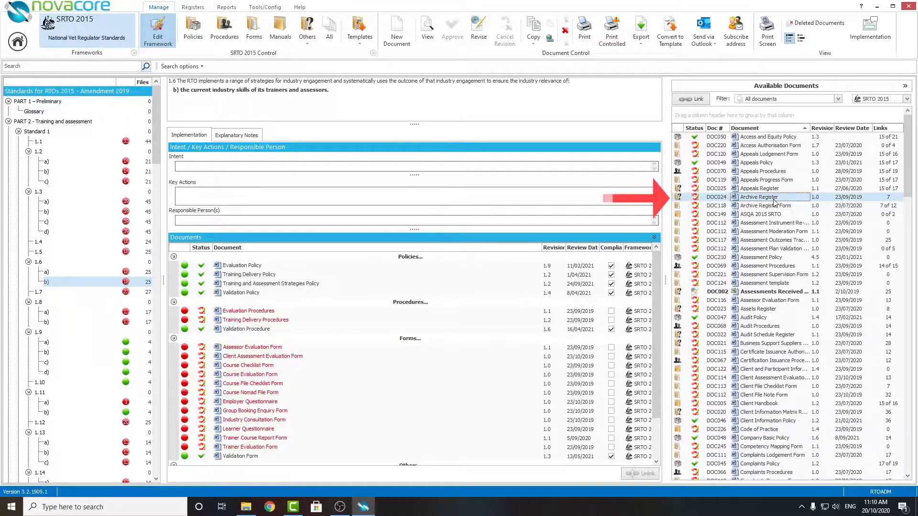
left_click(85, 285)
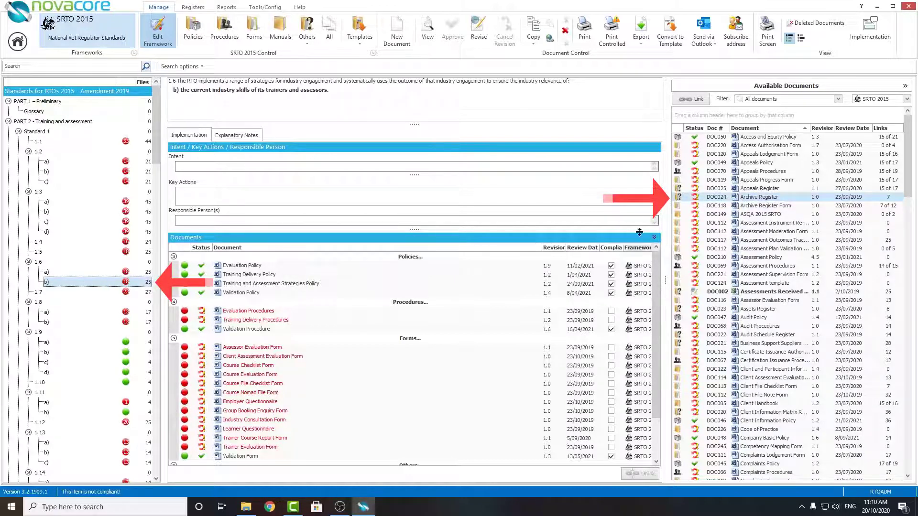
left_click(698, 100)
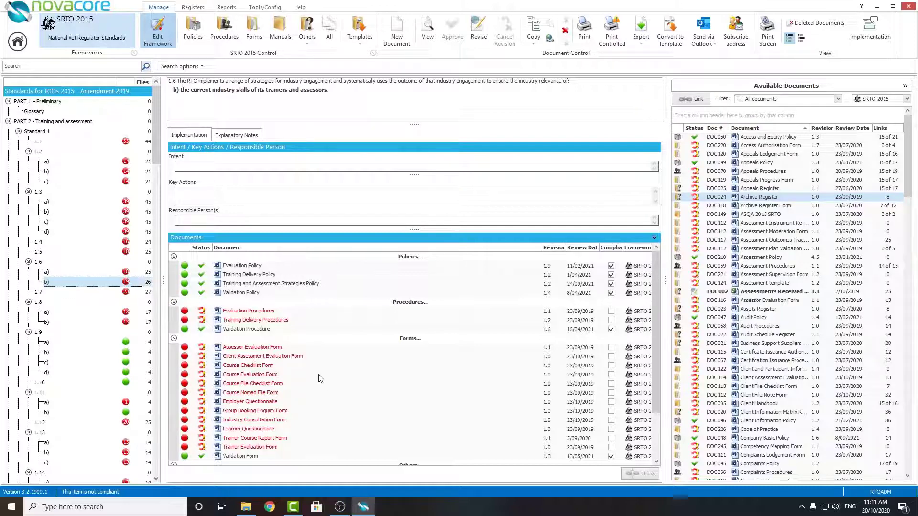
Unlink Archive Register from the documents of clause 1.6 b)
scroll(313, 364, "down", 2)
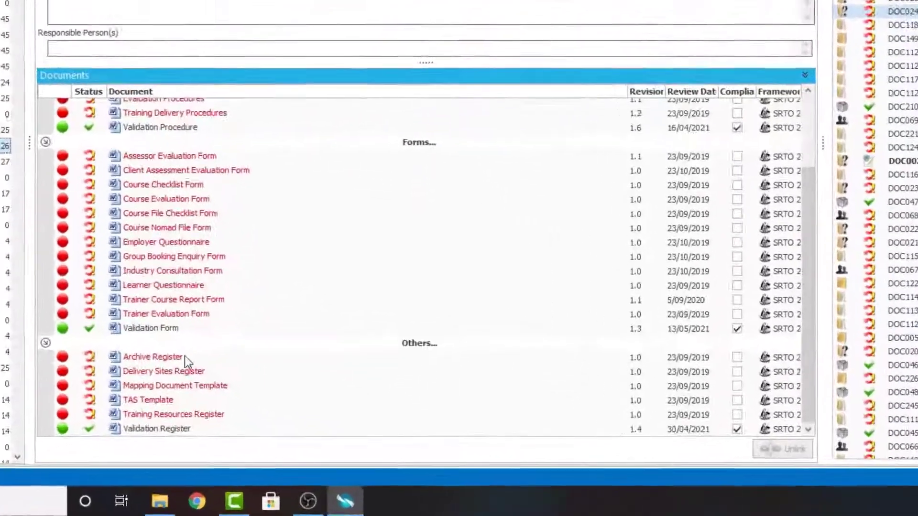
left_click(263, 416)
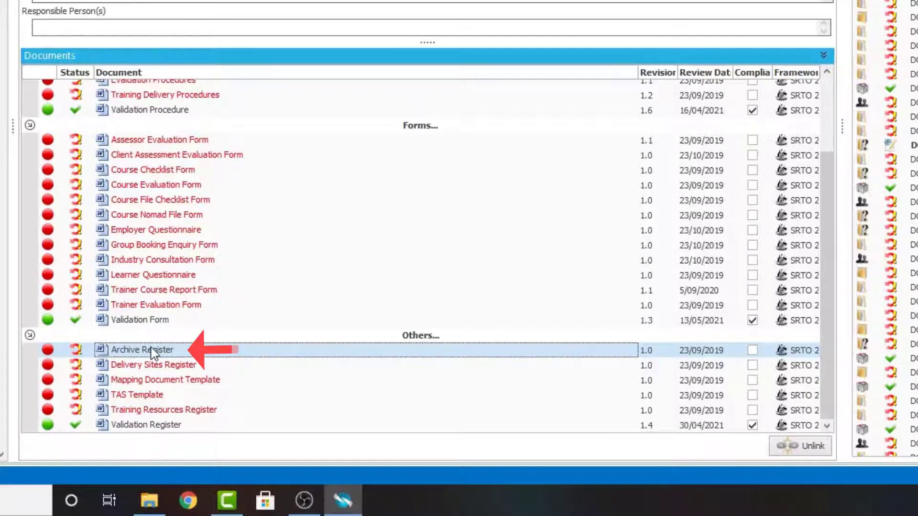
left_click(808, 449)
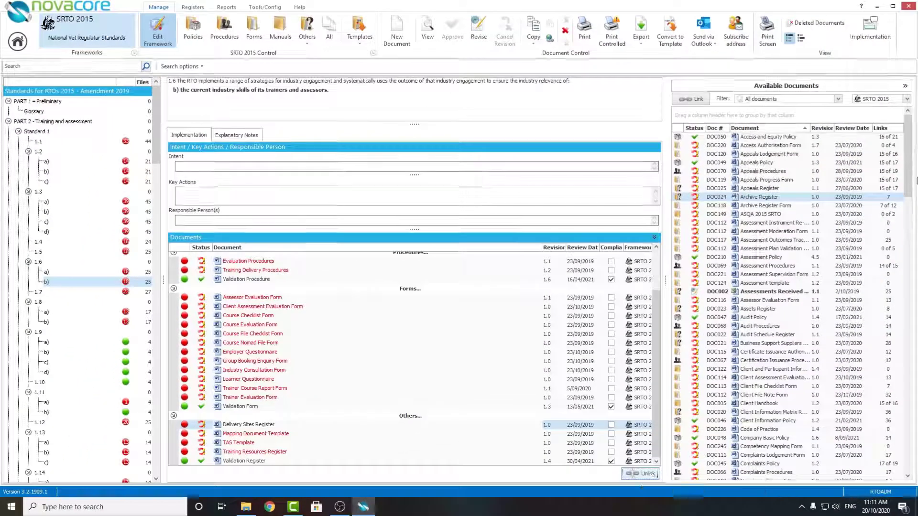
Select several available documents together, including Appeals Register, Appeals Procedures, Assessment Instrument Re-Validation Form and the Assessment Plan Validation document
left_click(762, 190)
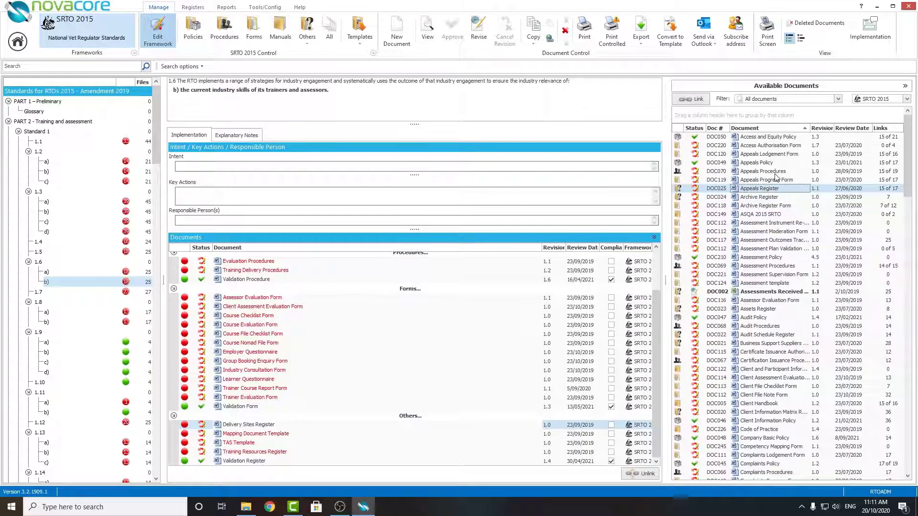
left_click(771, 171, "ctrl")
left_click(764, 223, "ctrl")
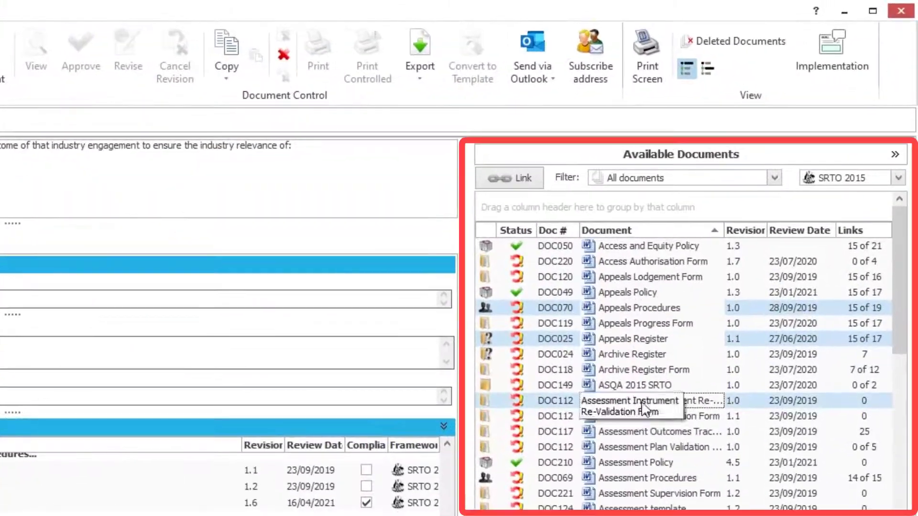
left_click(638, 448, "ctrl")
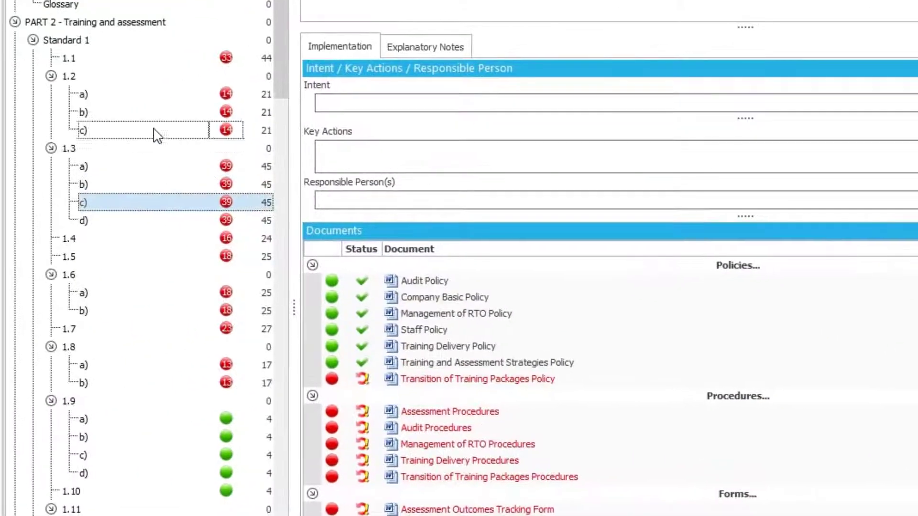
Select several clauses together, including 1.3 c), 1.7, 1.9 b), 1.6 b) and 1.2 c), and clear the multiple document selection
left_click(151, 121)
left_click(144, 203)
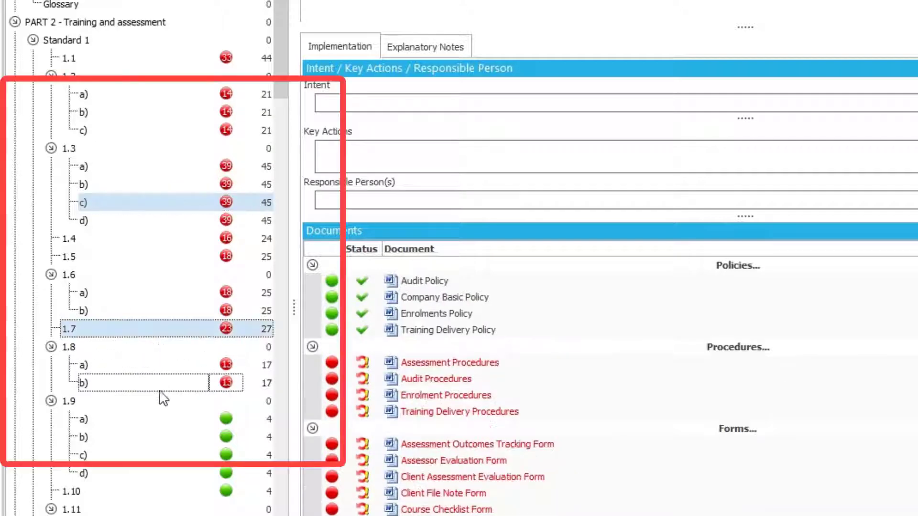
left_click(170, 437)
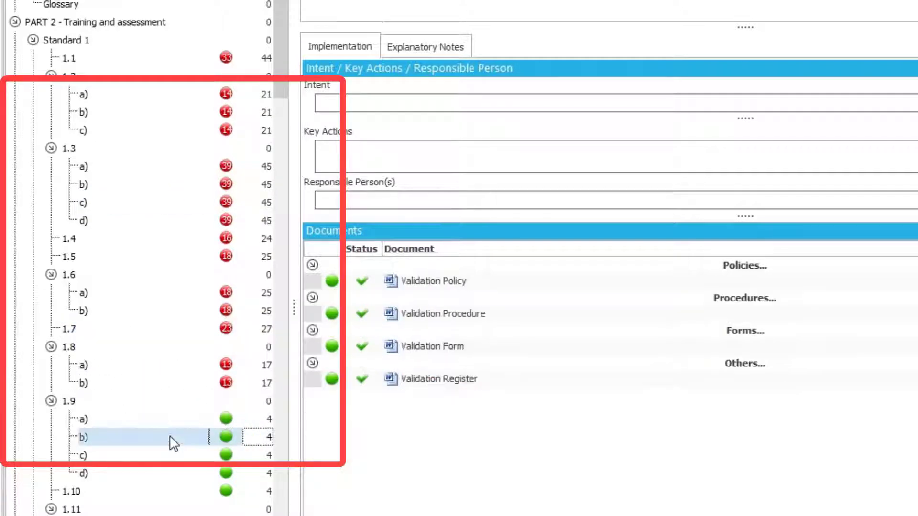
left_click(173, 310)
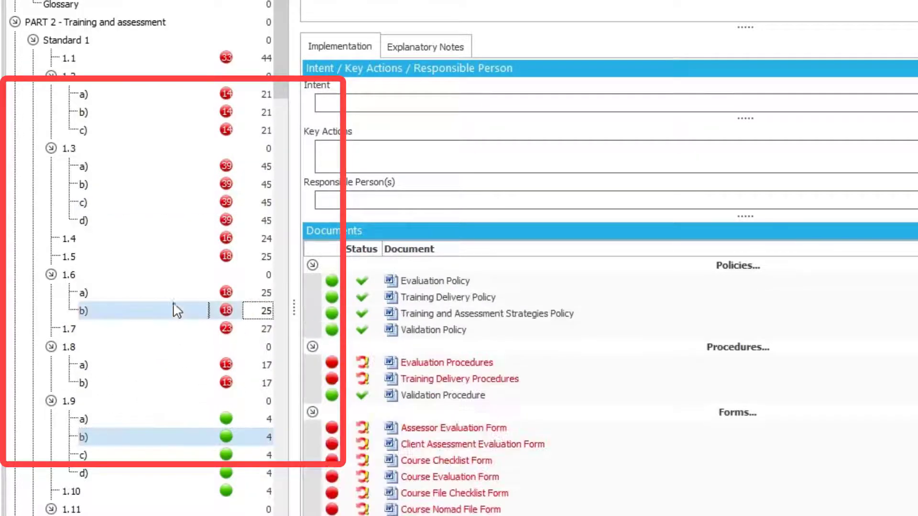
left_click(152, 221)
left_click(155, 130)
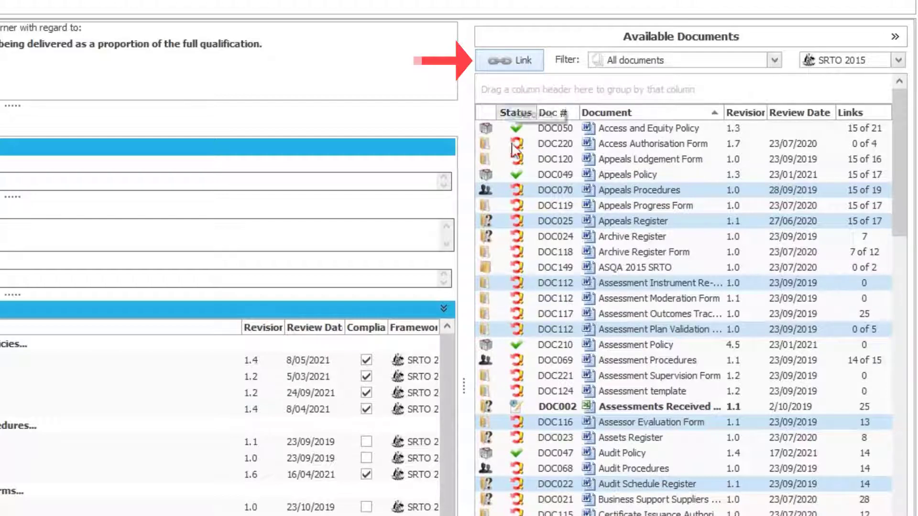
left_click(595, 389)
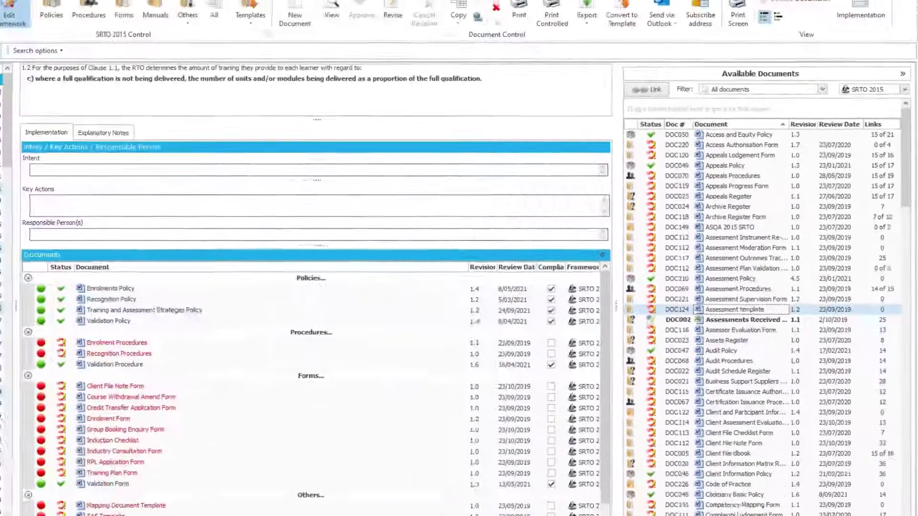
Under clause 1.3 b), start removing all SRTO 2015 links from Access and Equity Policy and cancel the removal
left_click(134, 211)
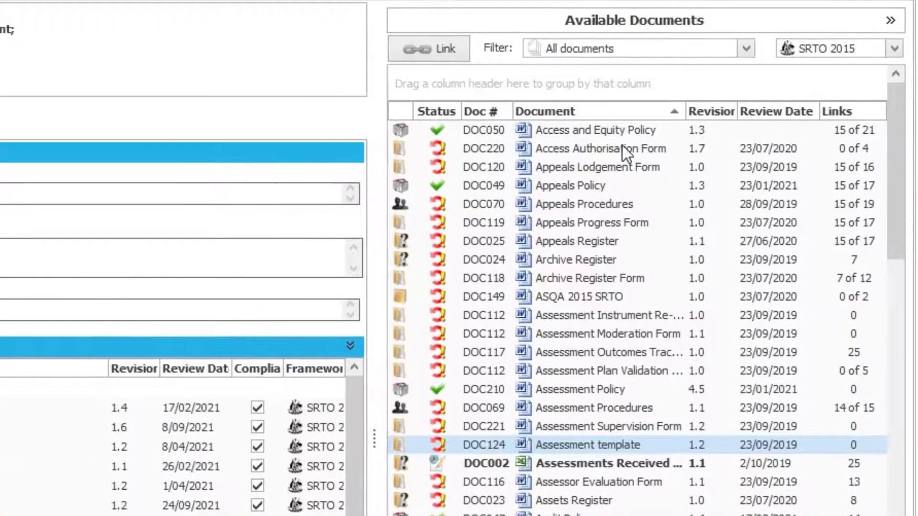
left_click(867, 128)
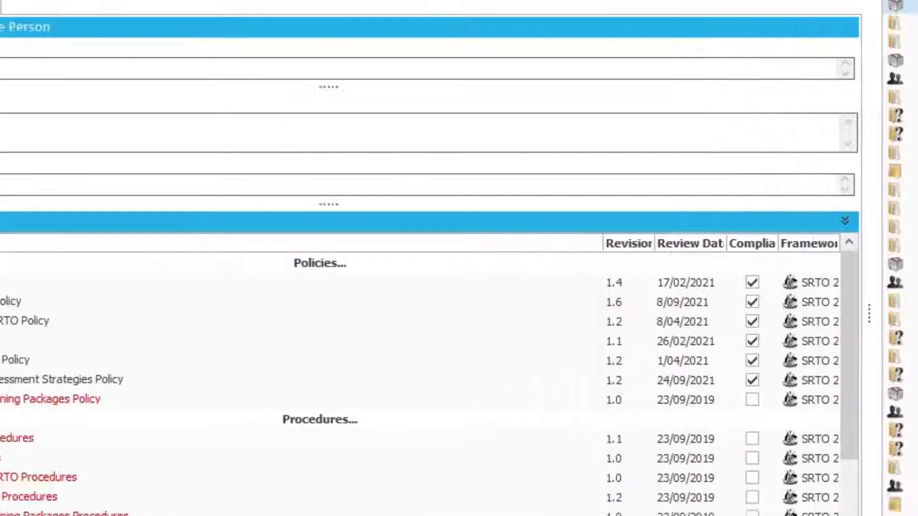
left_click(874, 170)
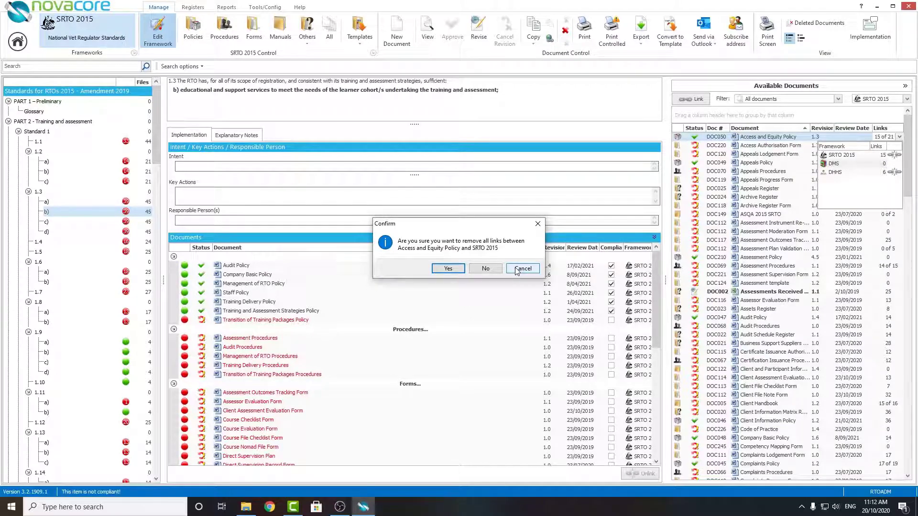
left_click(517, 270)
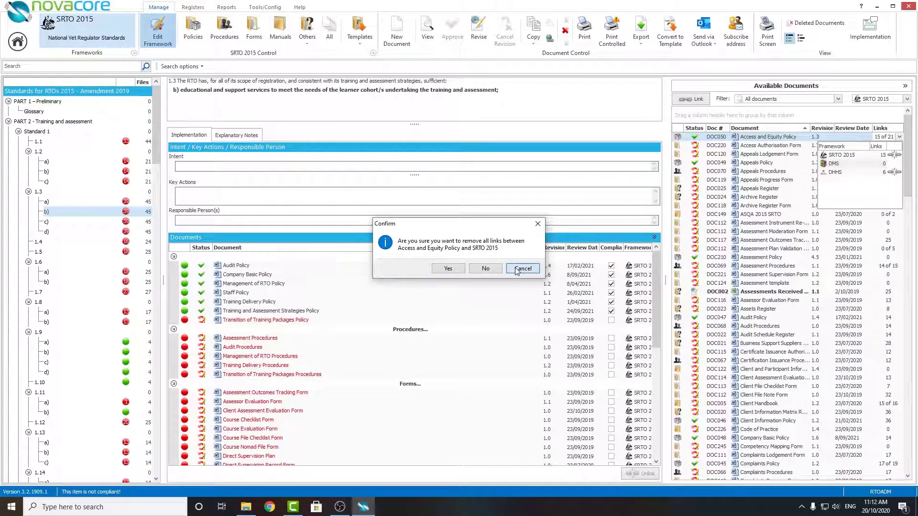
left_click(899, 136)
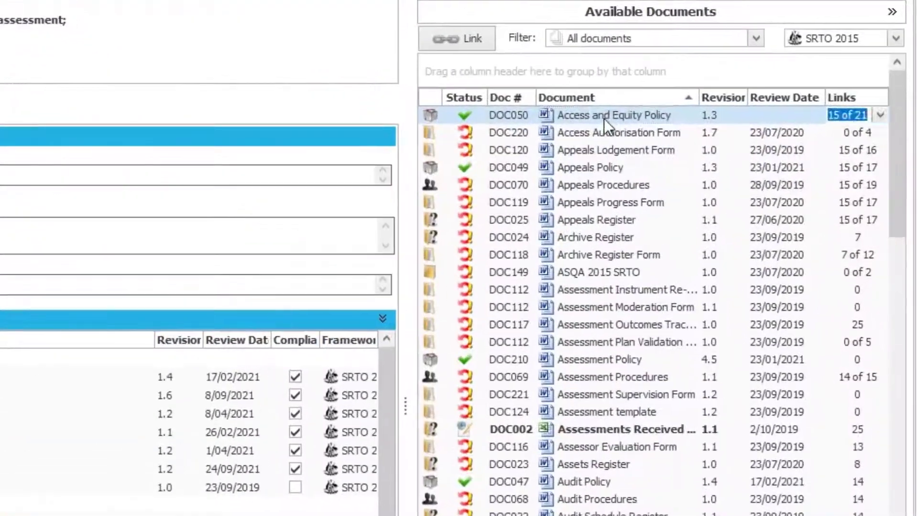
Copy all framework links of the Access and Equity Policy document
right_click(758, 137)
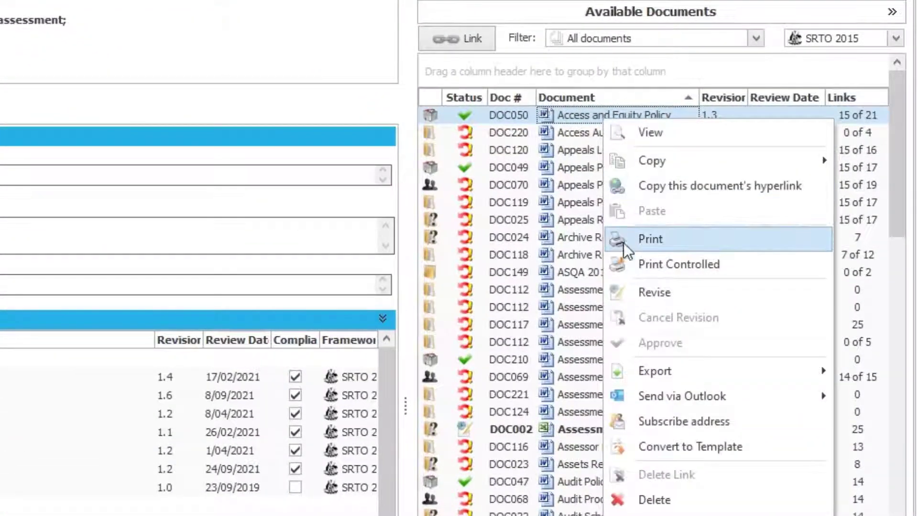
mouse_move(722, 171)
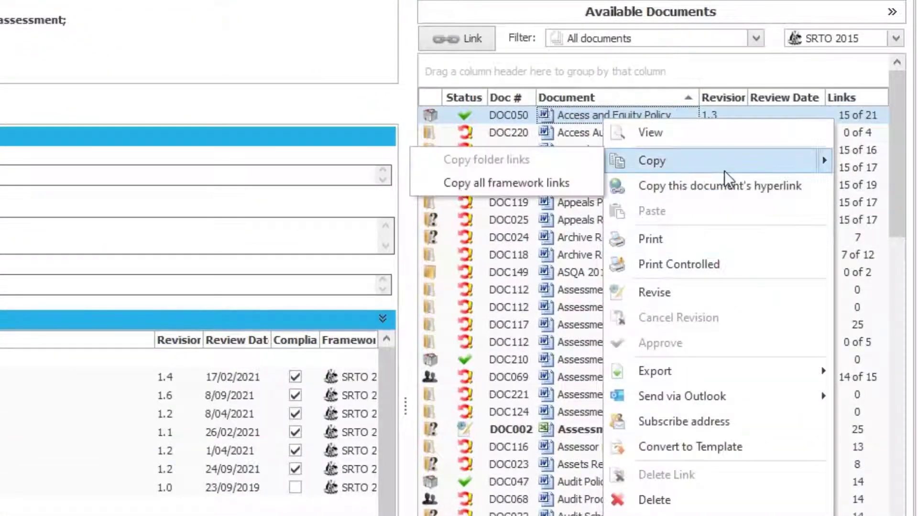
left_click(523, 181)
Bring up the option to paste framework links onto the ASQA 2015 SRTO document and dismiss it without pasting
left_click(593, 270)
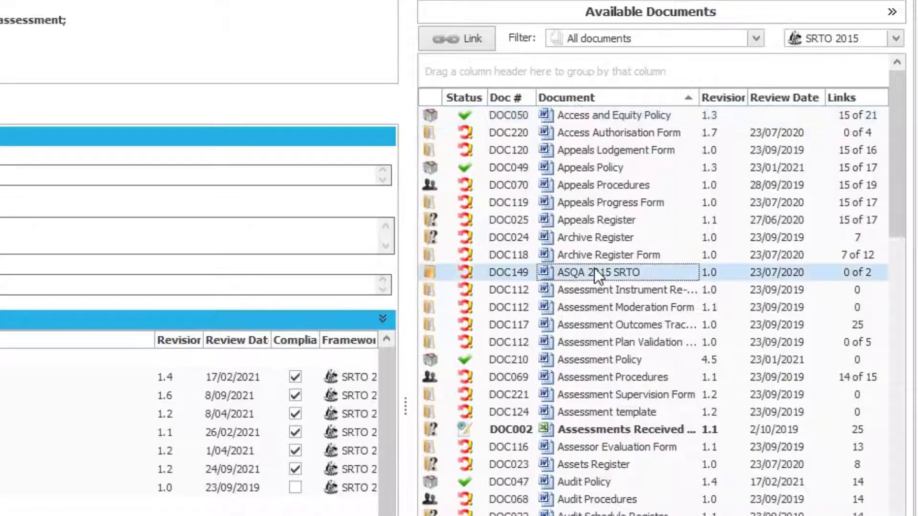
right_click(595, 268)
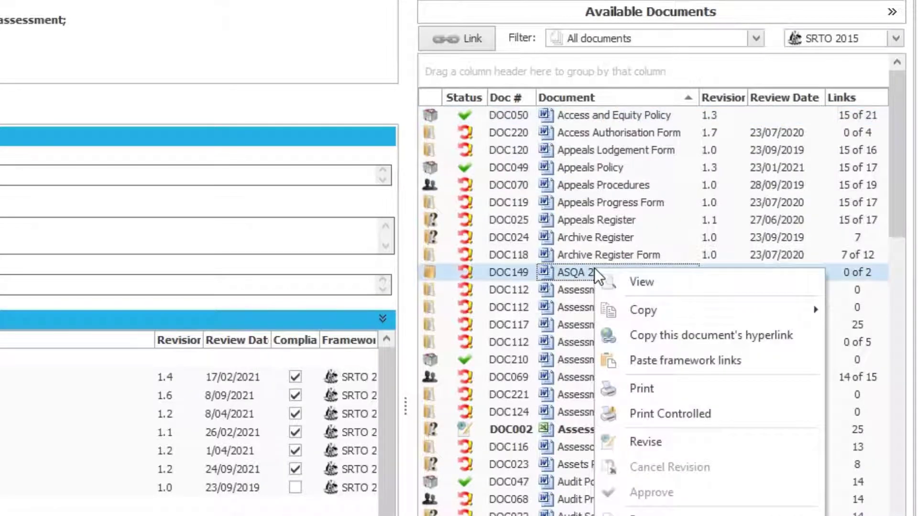
left_click(645, 363)
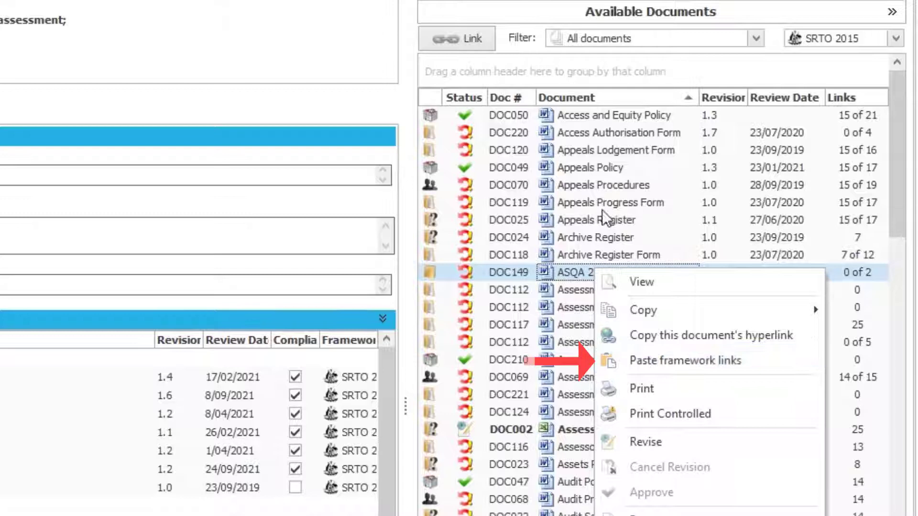
left_click(597, 159)
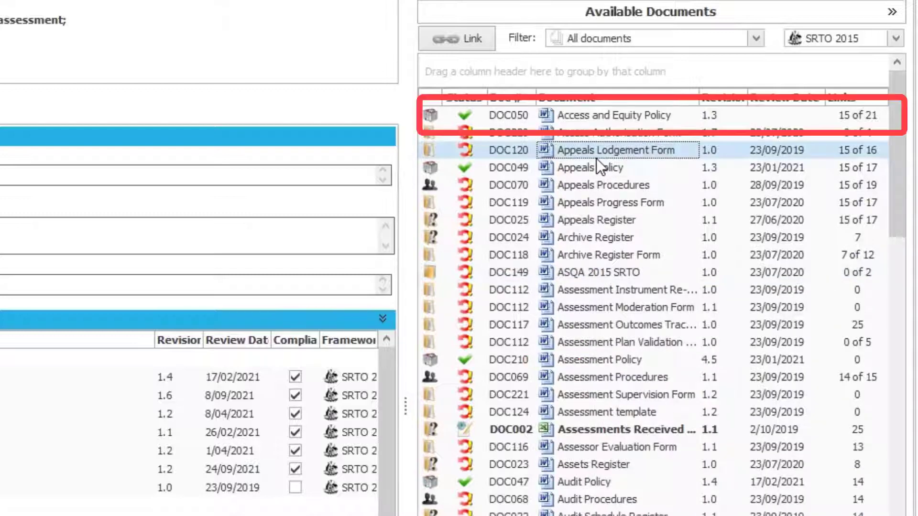